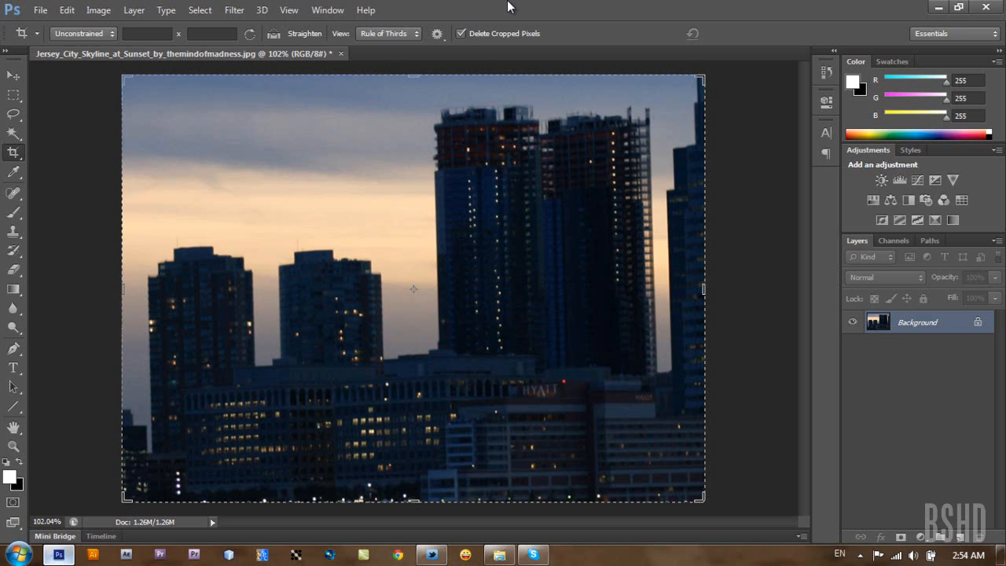
Open the Field Blur filter on the skyline photo.
{"action": "left_click", "coordinate": [234, 10]}
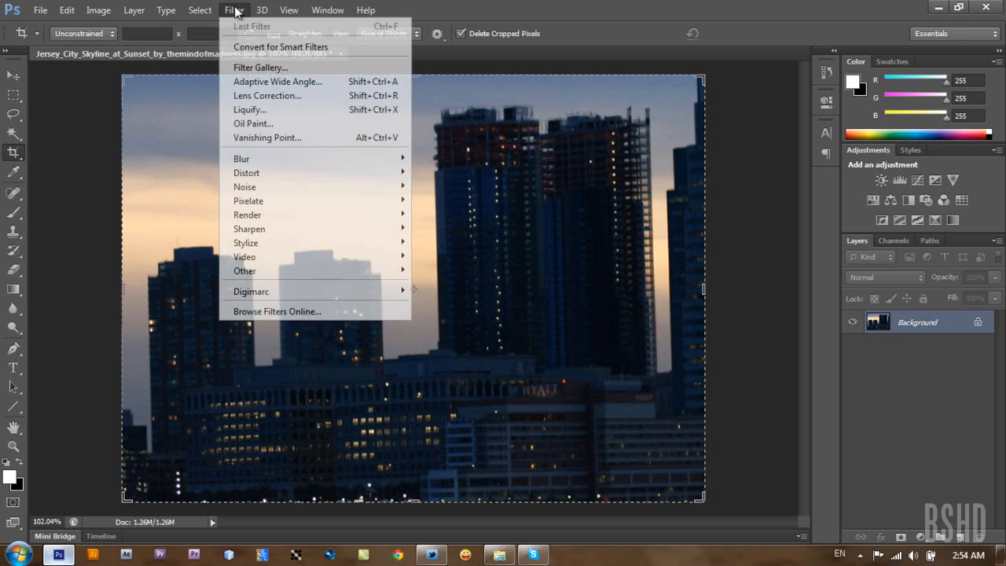
{"action": "mouse_move", "coordinate": [387, 160]}
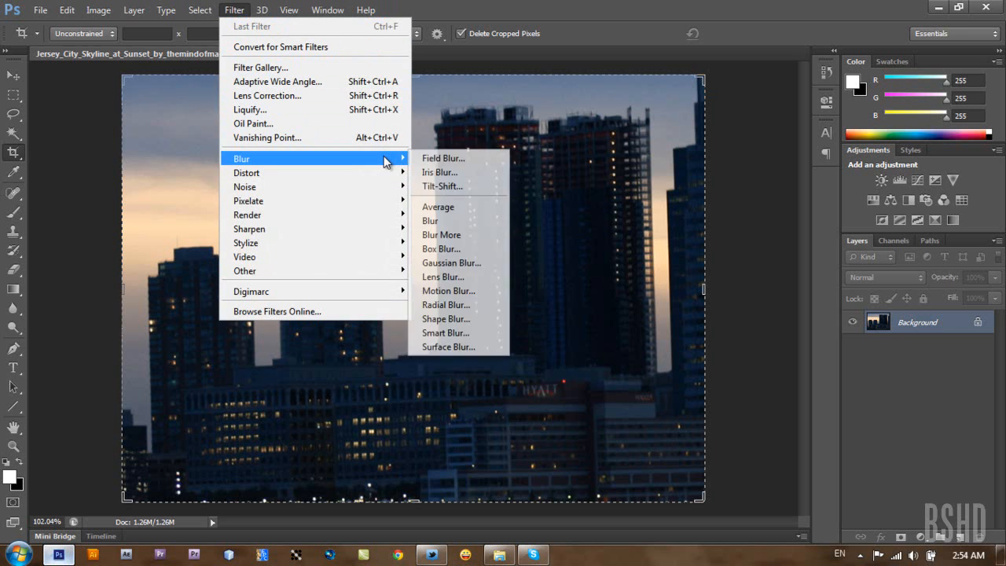
{"action": "left_click", "coordinate": [442, 159]}
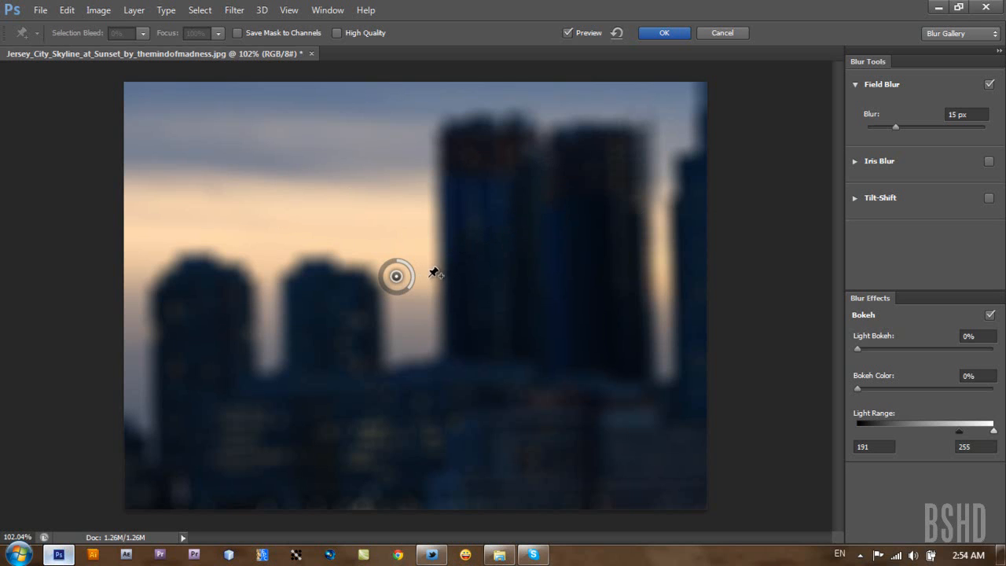
Place the field blur pin on the tall towers at 9 px and add a second pin at 0 px on the shorter building.
{"action": "left_click_drag", "start_coordinate": [396, 275], "coordinate": [519, 244]}
{"action": "left_click_drag", "start_coordinate": [525, 206], "coordinate": [563, 227]}
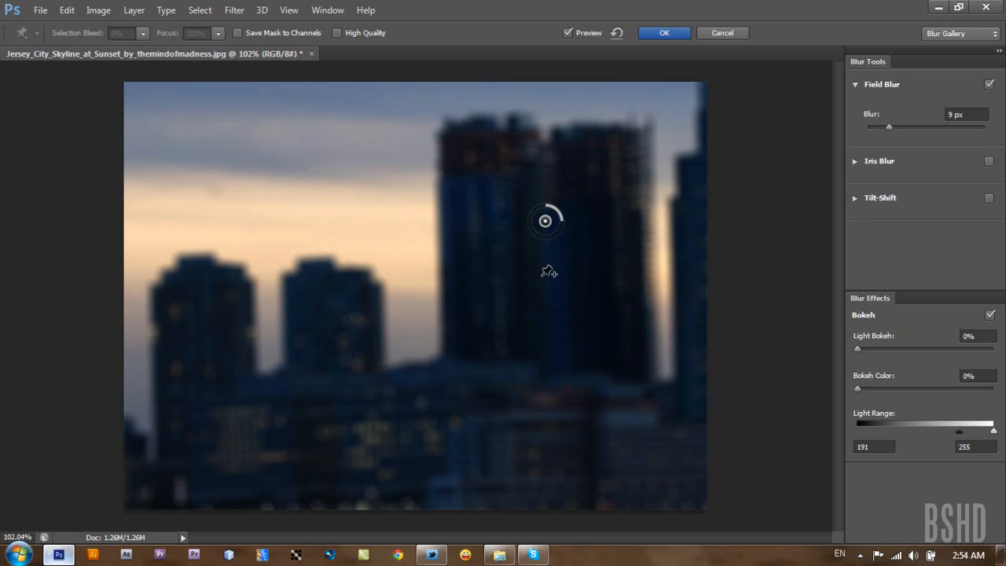
{"action": "left_click", "coordinate": [324, 324]}
{"action": "left_click", "coordinate": [320, 327]}
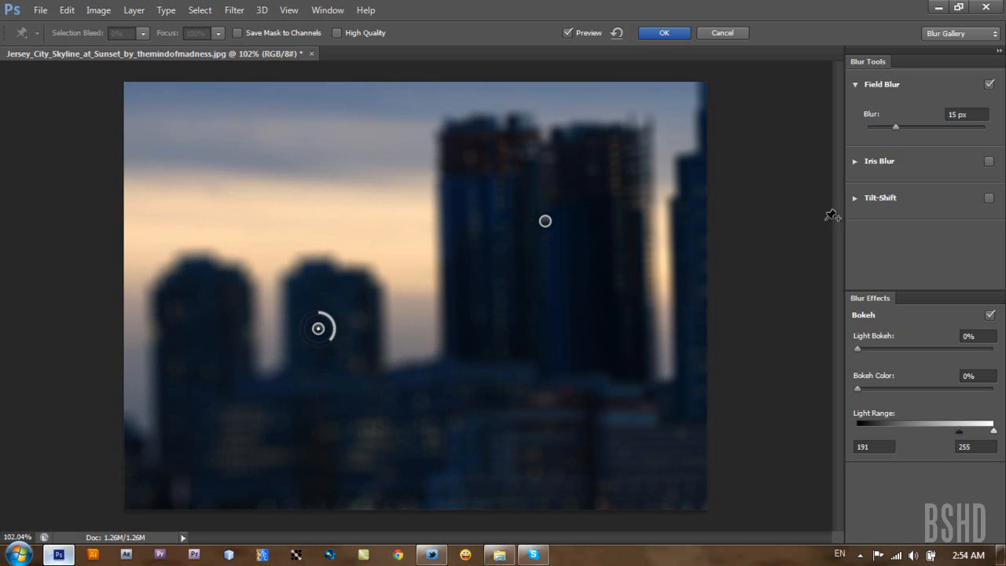
{"action": "left_click_drag", "start_coordinate": [897, 125], "coordinate": [860, 123]}
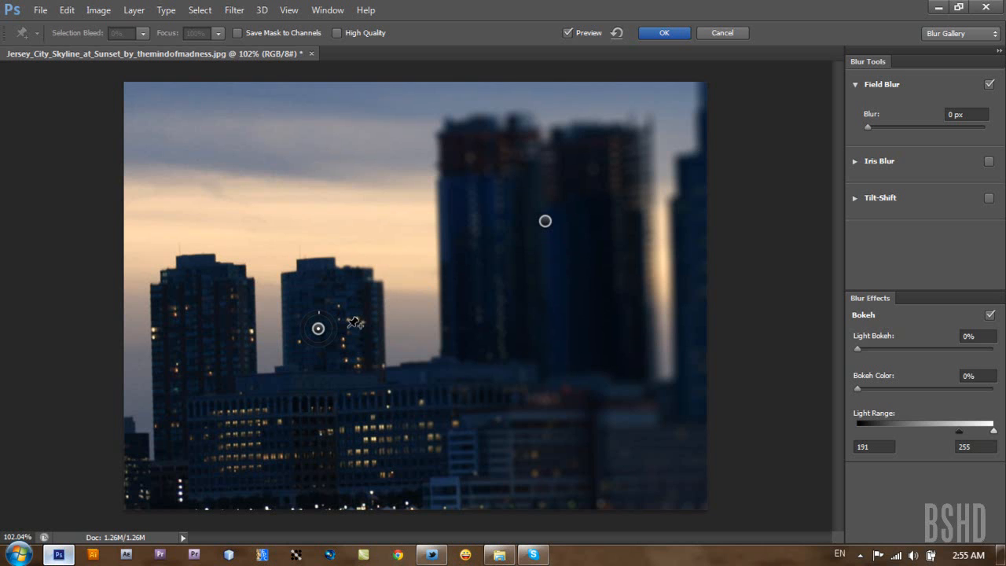
Try extra field blur pins in the sky and delete them, keeping only the two building pins.
{"action": "left_click", "coordinate": [361, 189]}
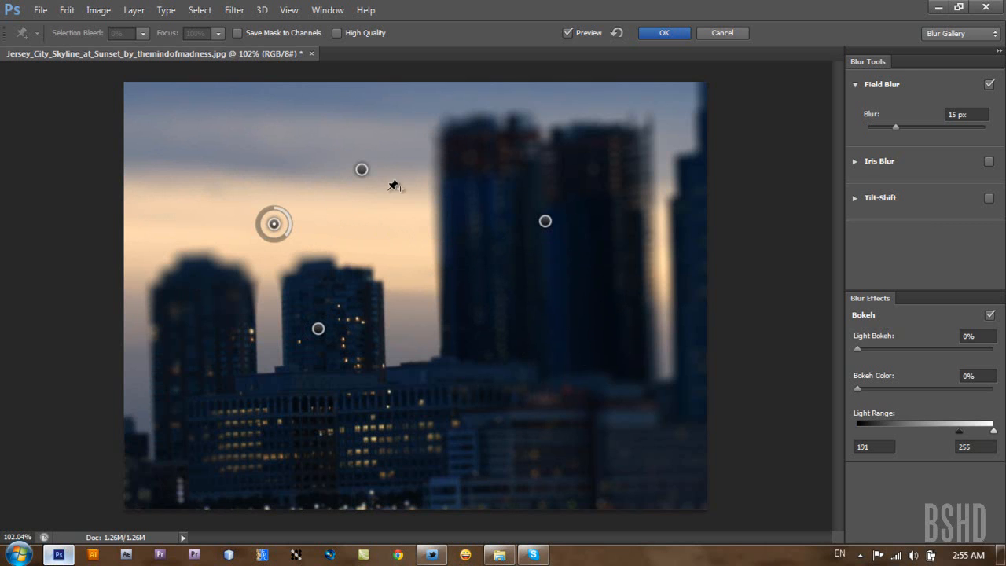
{"action": "key", "text": "Delete"}
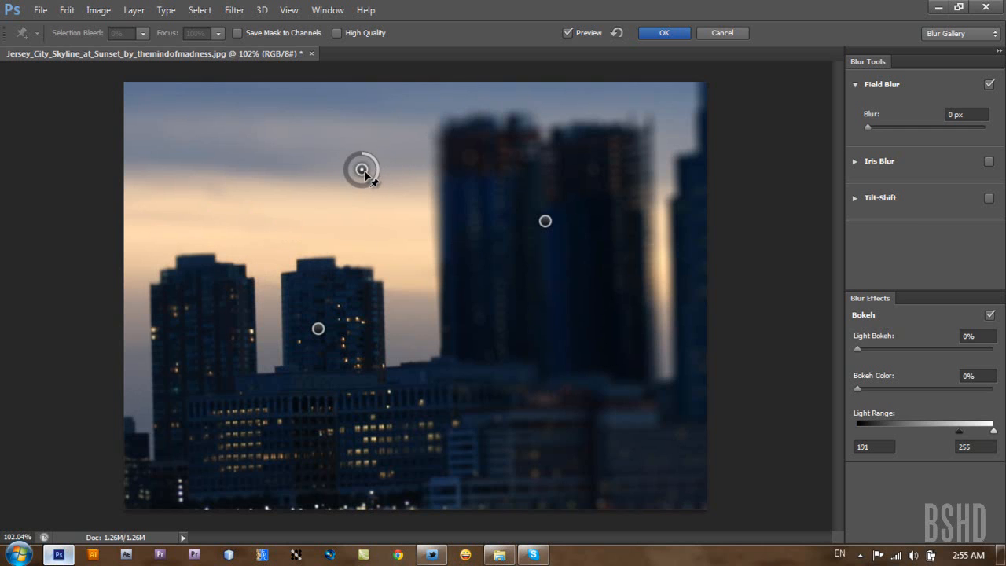
{"action": "left_click_drag", "start_coordinate": [364, 171], "coordinate": [372, 168]}
{"action": "key", "text": "Delete"}
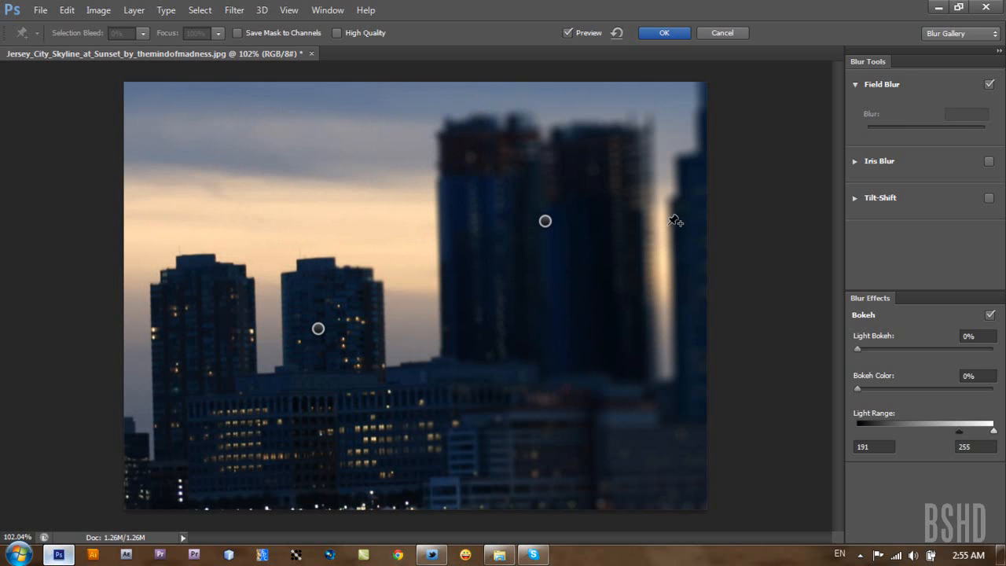
Turn off Field Blur, enable Iris Blur instead and show its settings.
{"action": "left_click", "coordinate": [988, 84]}
{"action": "left_click", "coordinate": [989, 162]}
{"action": "left_click", "coordinate": [856, 161]}
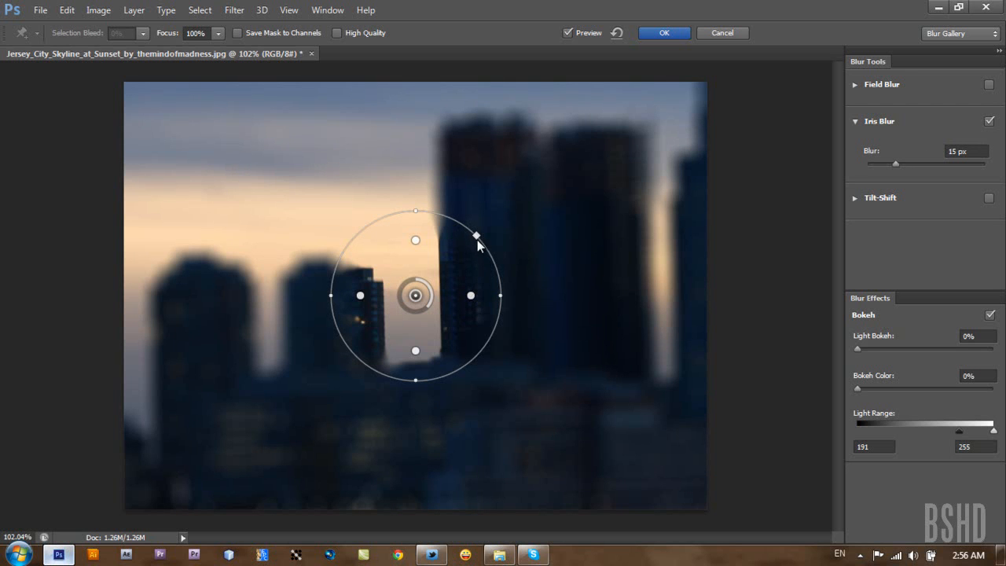
Stretch the iris into a large, wide ellipse and centre it on the upper part of the two tall towers.
{"action": "mouse_move", "coordinate": [478, 235]}
{"action": "left_mouse_down"}
{"action": "mouse_move", "coordinate": [500, 219]}
{"action": "mouse_move", "coordinate": [462, 246]}
{"action": "left_mouse_up"}
{"action": "left_click_drag", "start_coordinate": [506, 296], "coordinate": [590, 295]}
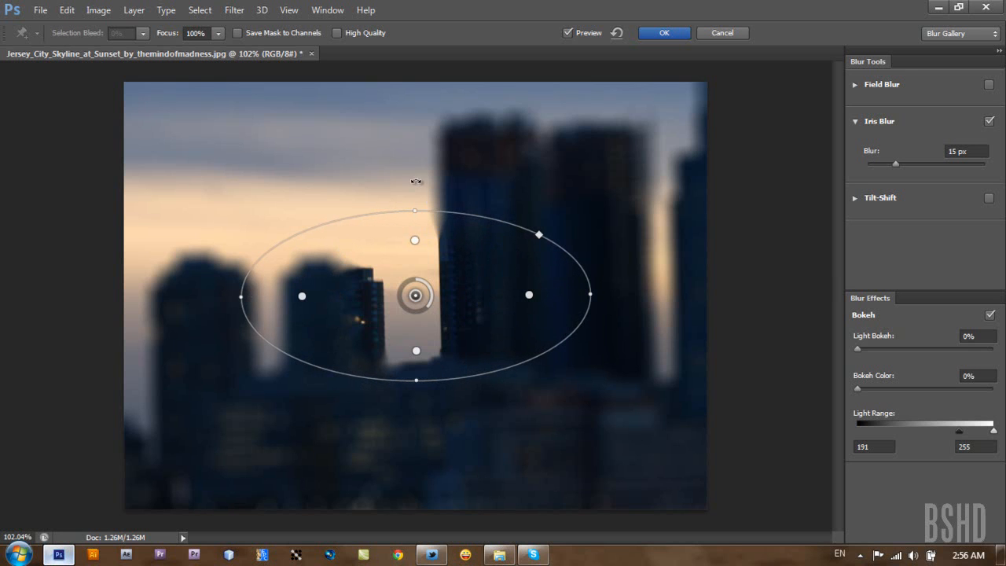
{"action": "left_click_drag", "start_coordinate": [416, 173], "coordinate": [414, 161]}
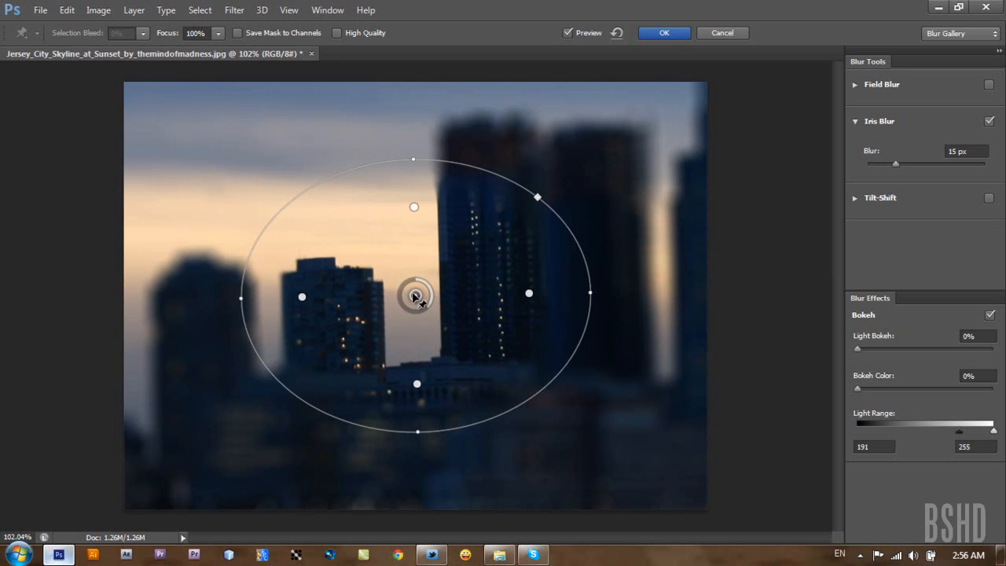
{"action": "left_click_drag", "start_coordinate": [415, 296], "coordinate": [535, 185]}
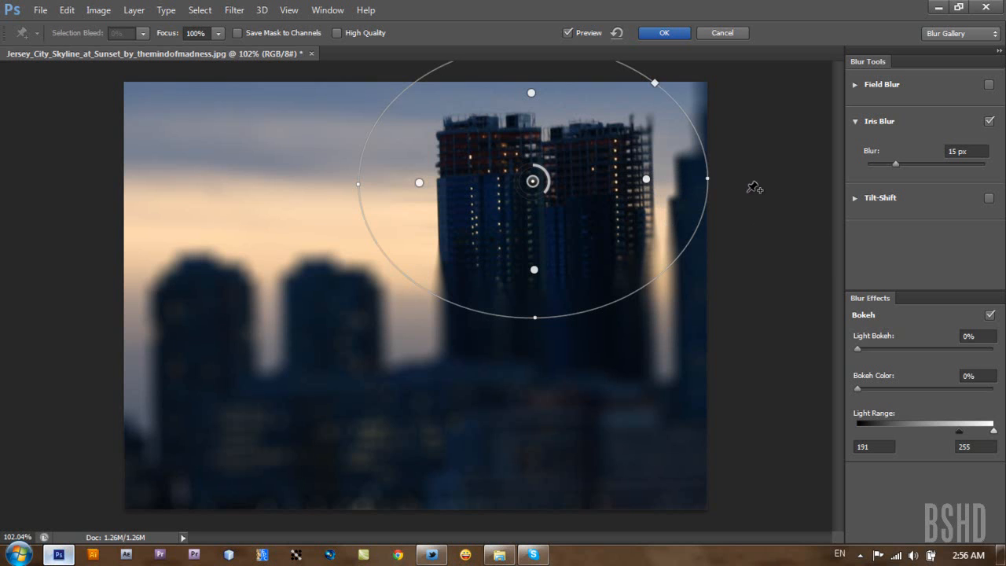
Try a second iris pin over the low building beneath the shorter towers and delete it.
{"action": "left_click", "coordinate": [251, 381]}
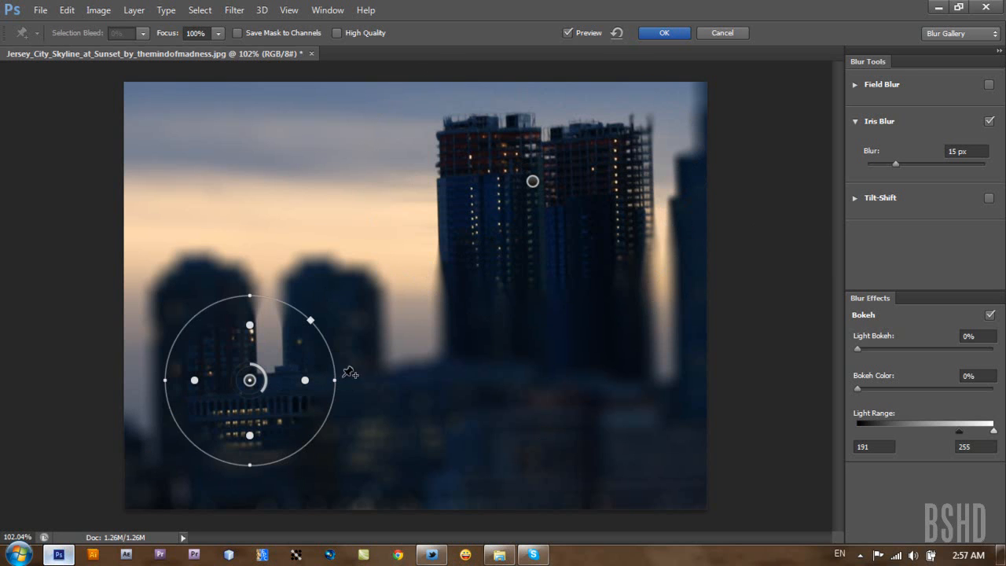
{"action": "key", "text": "Delete"}
Turn off Iris Blur, enable Tilt-Shift instead and show its settings.
{"action": "left_click", "coordinate": [990, 121]}
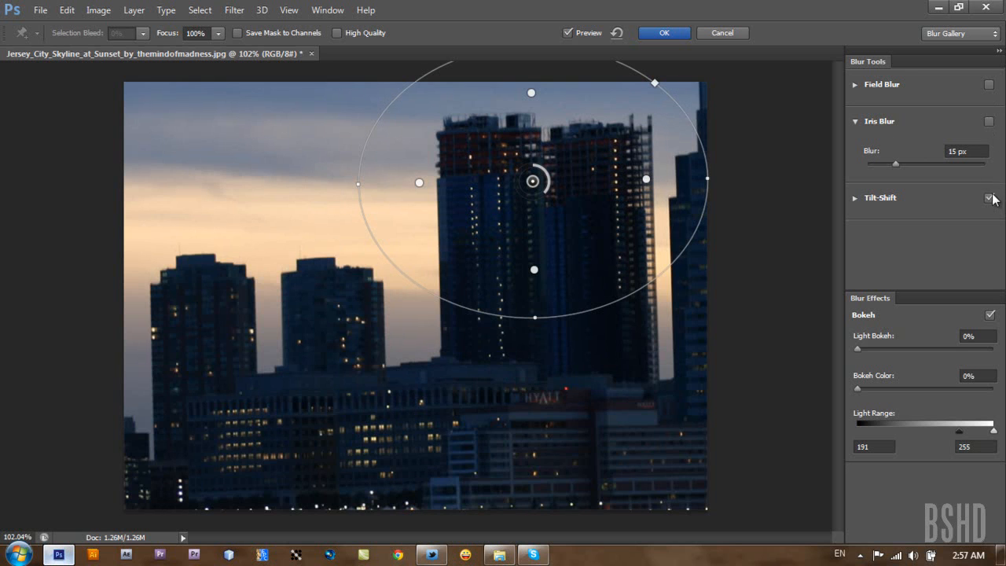
{"action": "left_click", "coordinate": [857, 199]}
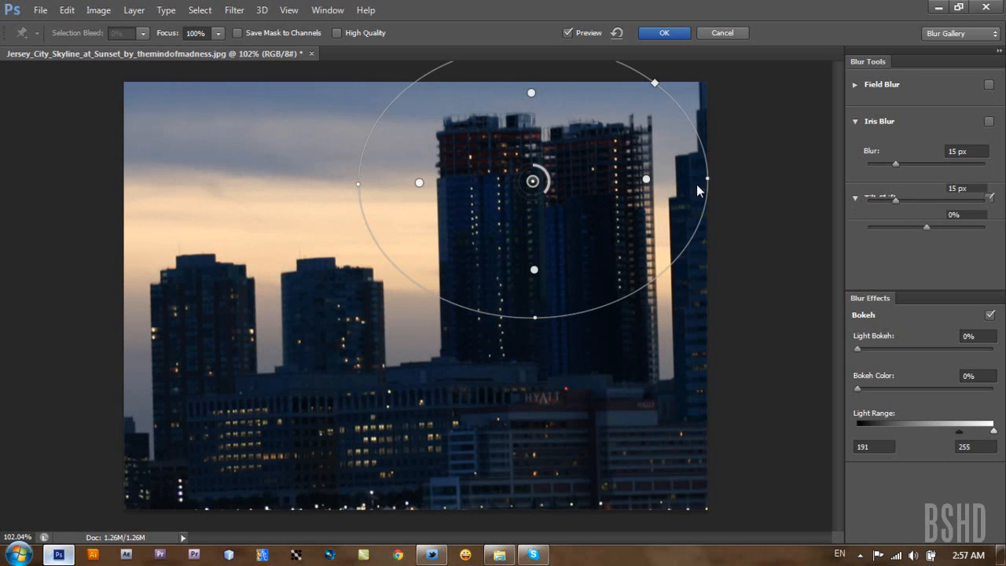
{"action": "left_click", "coordinate": [948, 187]}
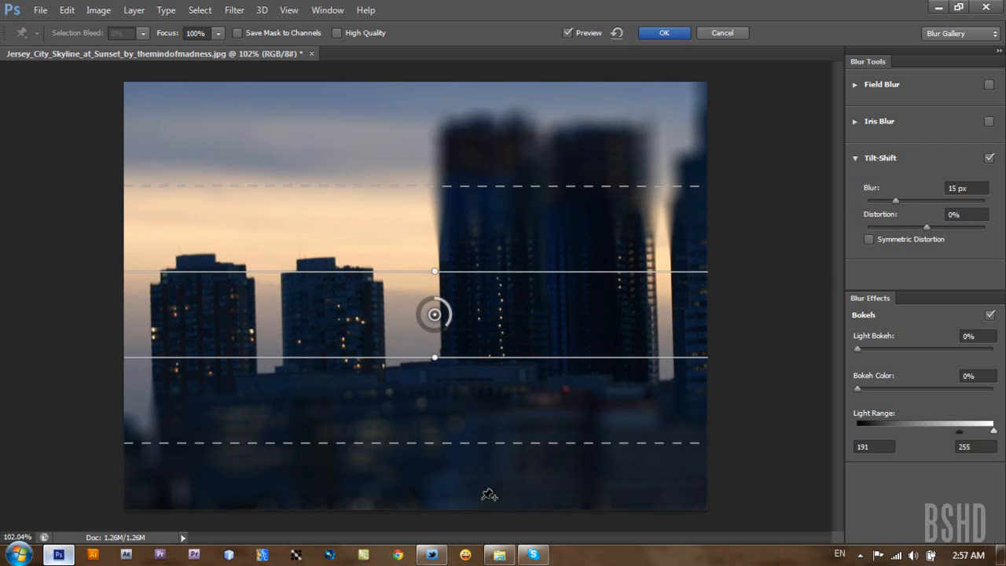
Move the tilt-shift's lower dashed line slightly down, and shift the whole effect slightly up and to the right.
{"action": "mouse_move", "coordinate": [510, 470]}
{"action": "left_mouse_down"}
{"action": "mouse_move", "coordinate": [512, 483]}
{"action": "mouse_move", "coordinate": [513, 444]}
{"action": "mouse_move", "coordinate": [513, 457]}
{"action": "left_mouse_up"}
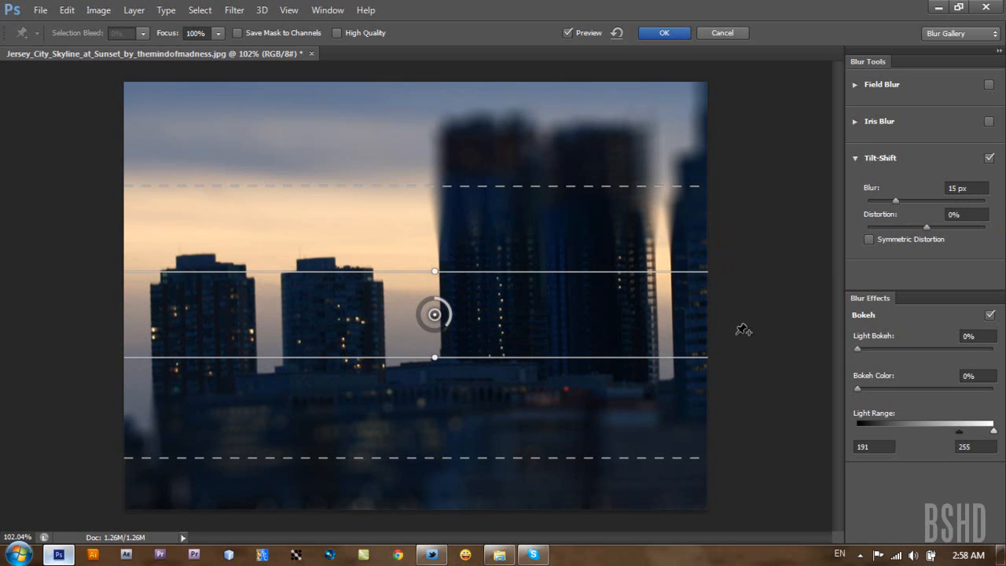
{"action": "left_click_drag", "start_coordinate": [466, 304], "coordinate": [464, 280]}
{"action": "mouse_move", "coordinate": [469, 323]}
{"action": "left_mouse_down"}
{"action": "mouse_move", "coordinate": [451, 338]}
{"action": "mouse_move", "coordinate": [486, 321]}
{"action": "left_mouse_up"}
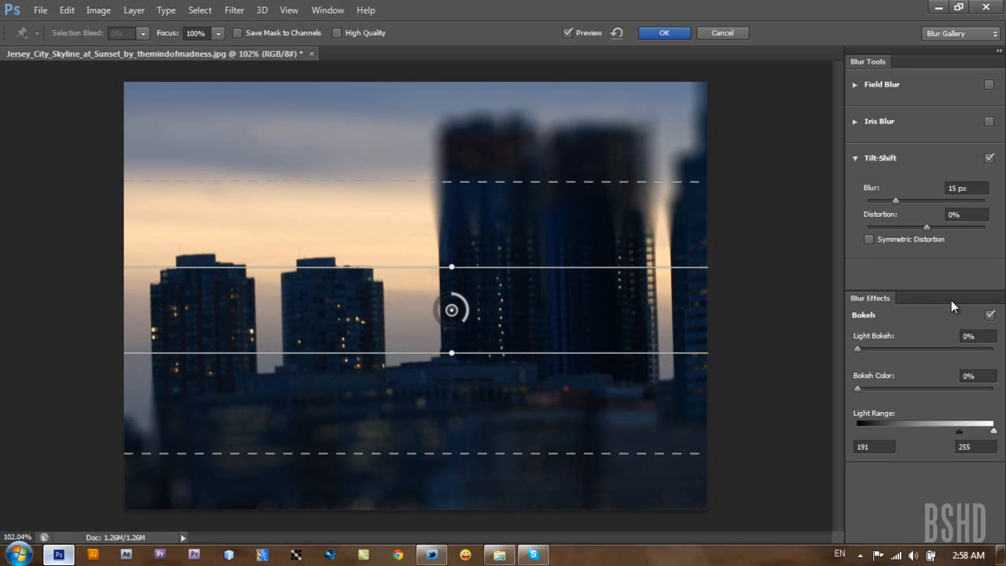
Enable Iris Blur again, turn off Tilt-Shift and collapse the Tilt-Shift settings.
{"action": "left_click", "coordinate": [988, 121]}
{"action": "left_click", "coordinate": [989, 158]}
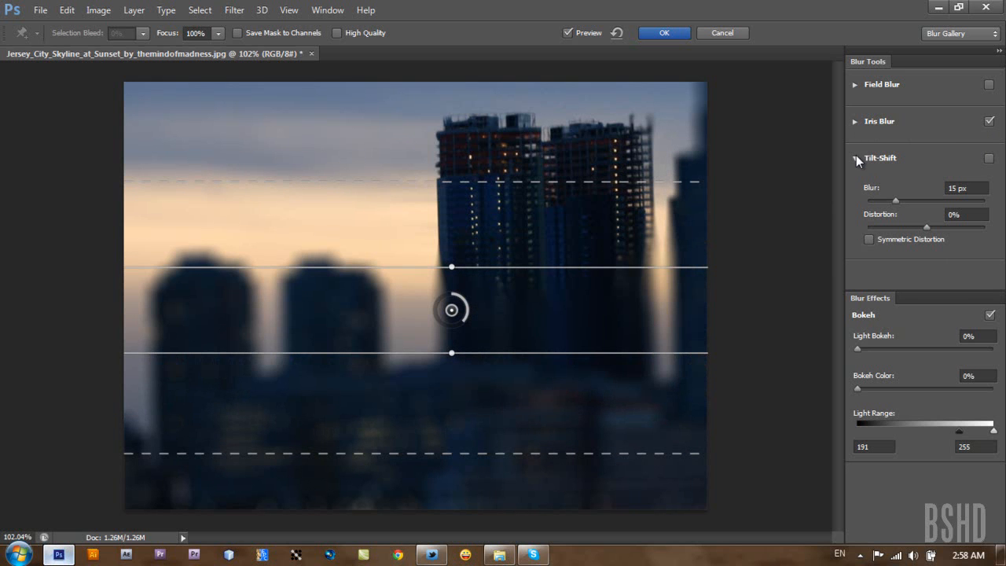
{"action": "left_click", "coordinate": [854, 157]}
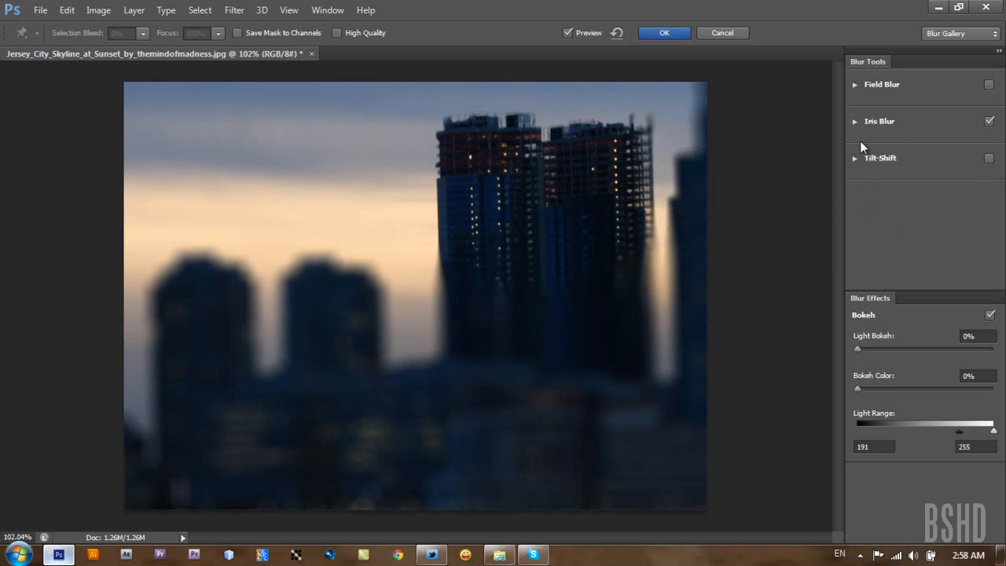
Set the Iris Blur amount to 10 px.
{"action": "left_click", "coordinate": [854, 122]}
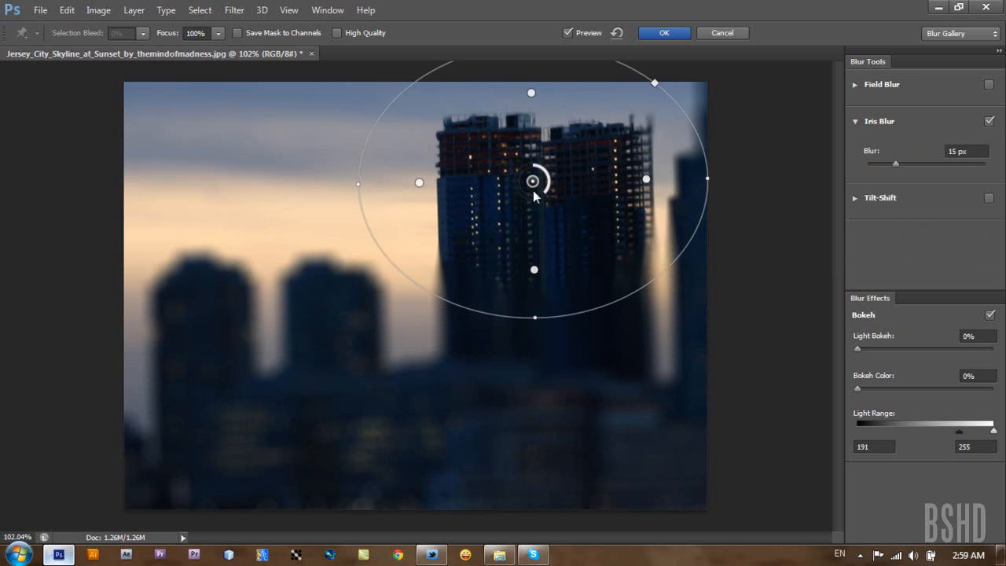
{"action": "left_click_drag", "start_coordinate": [961, 151], "coordinate": [951, 150]}
{"action": "type", "text": "10"}
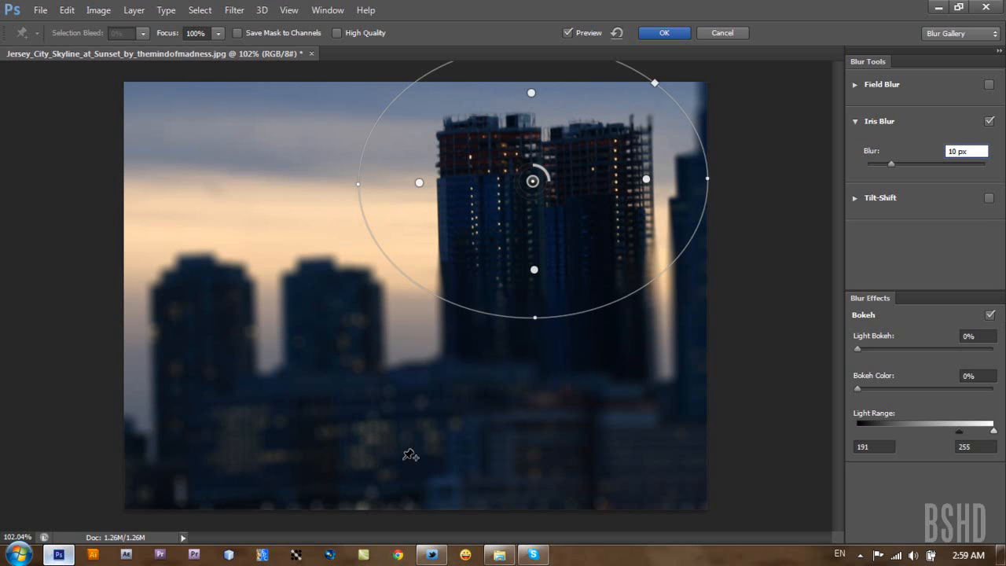
Raise the Light Bokeh amount to 47% to brighten the highlights in the blurred area.
{"action": "left_click", "coordinate": [860, 351]}
{"action": "left_click_drag", "start_coordinate": [869, 349], "coordinate": [883, 349]}
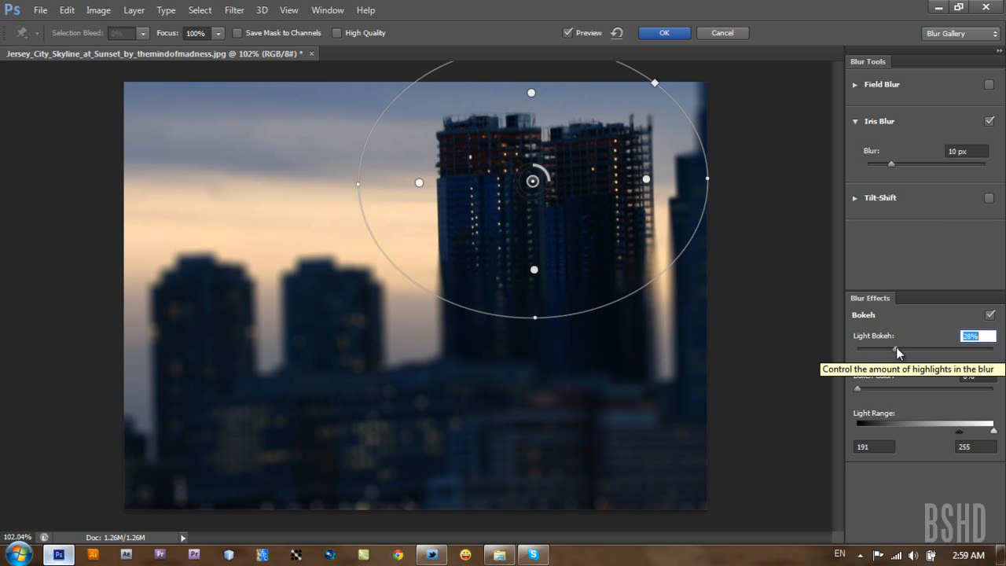
{"action": "left_click_drag", "start_coordinate": [907, 351], "coordinate": [914, 350]}
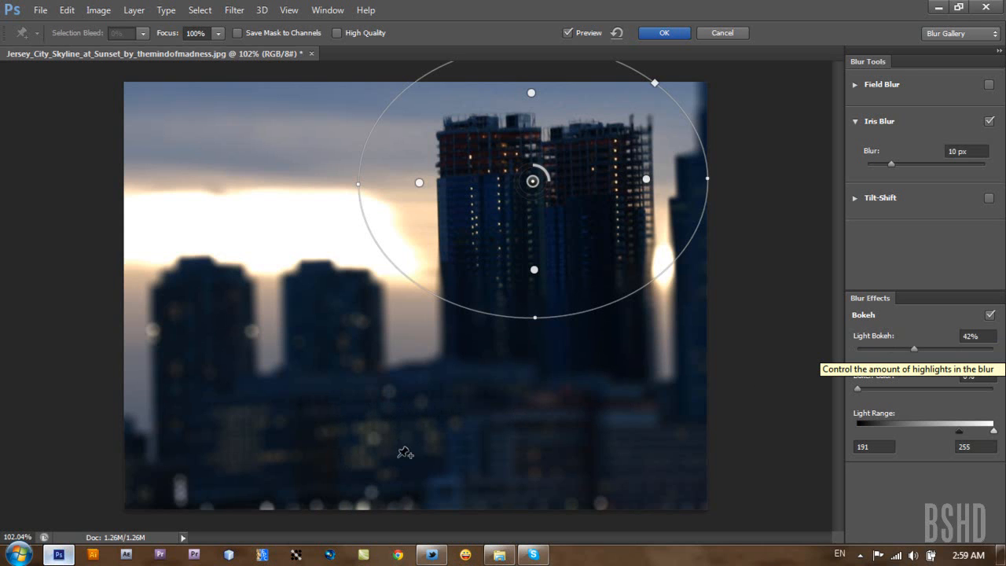
{"action": "left_click", "coordinate": [916, 349]}
{"action": "left_click_drag", "start_coordinate": [918, 348], "coordinate": [931, 348]}
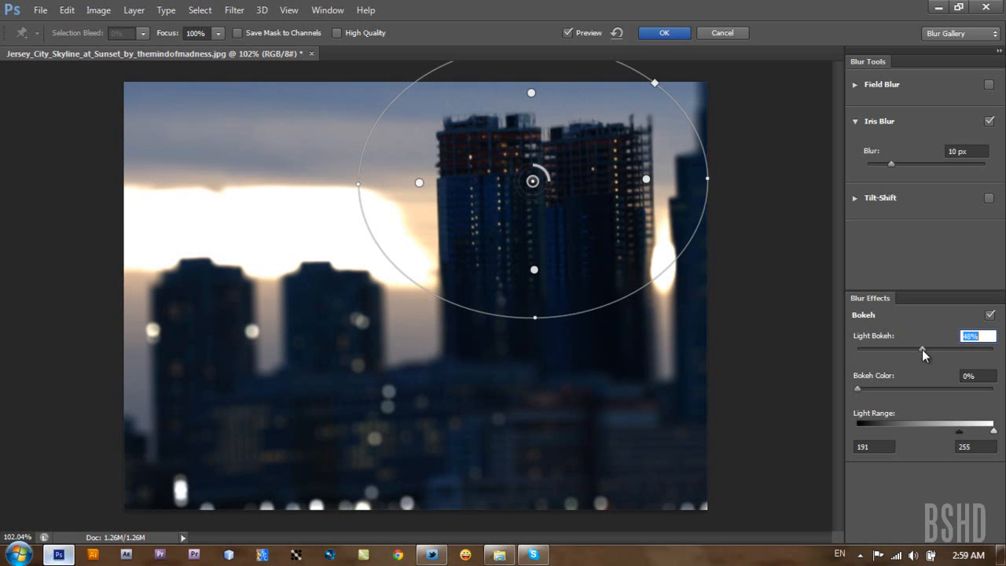
{"action": "left_click_drag", "start_coordinate": [912, 348], "coordinate": [918, 345]}
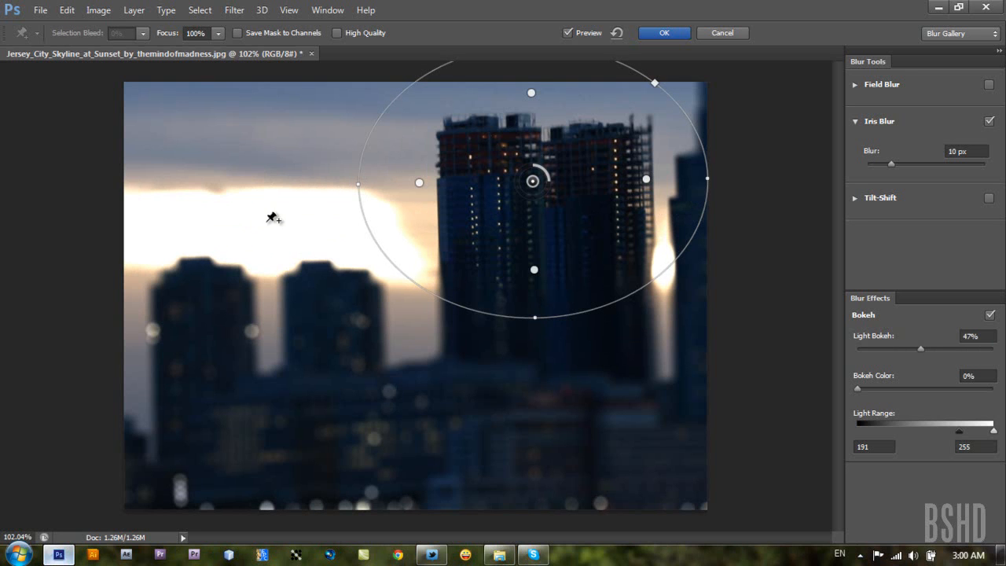
Add an iris in the bright sky above the two shorter buildings and shape it into a wide, flat ellipse.
{"action": "left_click", "coordinate": [272, 217]}
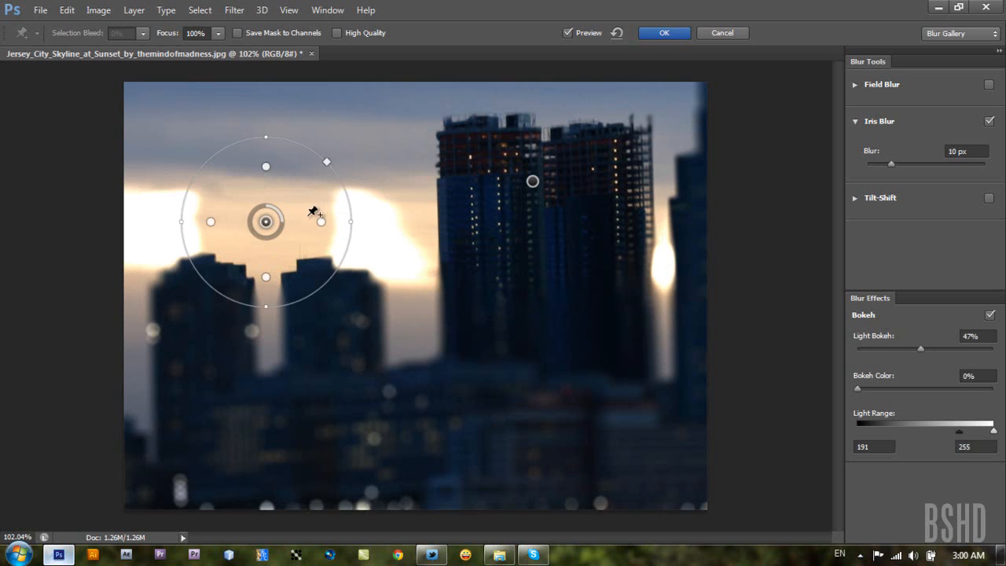
{"action": "left_click_drag", "start_coordinate": [353, 222], "coordinate": [444, 217]}
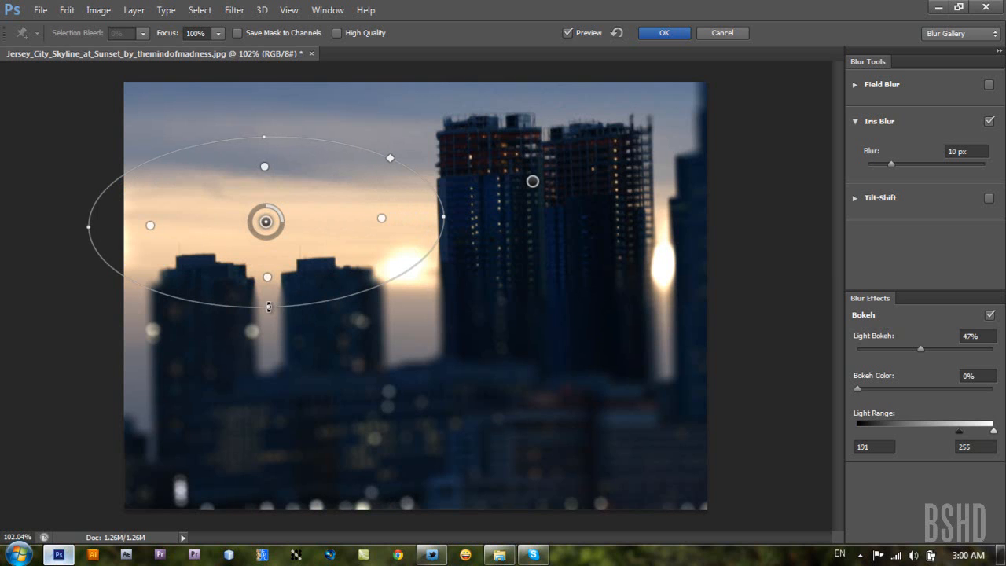
{"action": "left_click_drag", "start_coordinate": [267, 306], "coordinate": [265, 259]}
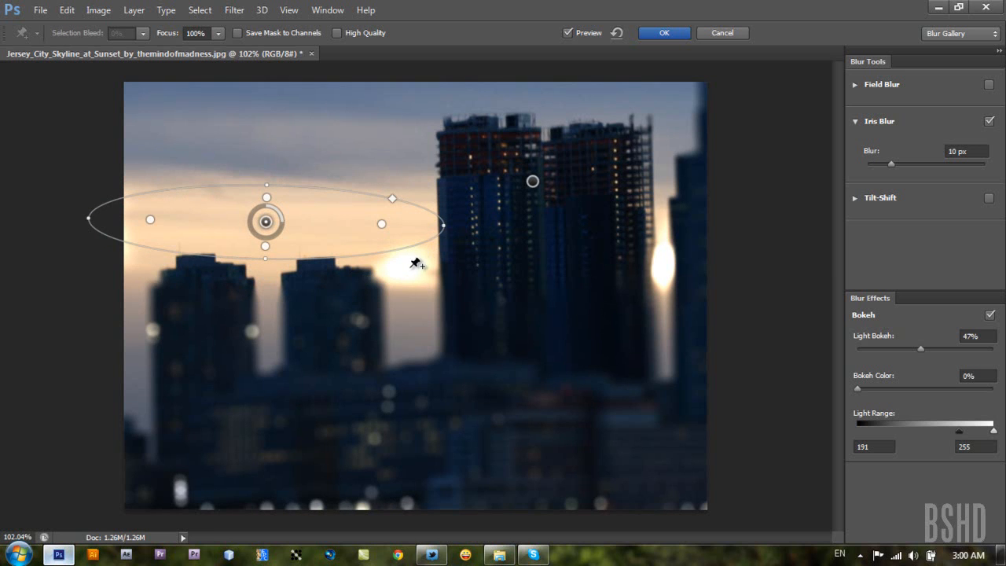
Add a flattened iris in the sky gap beside the tall towers, and make the wide sky iris taller.
{"action": "left_click", "coordinate": [412, 266]}
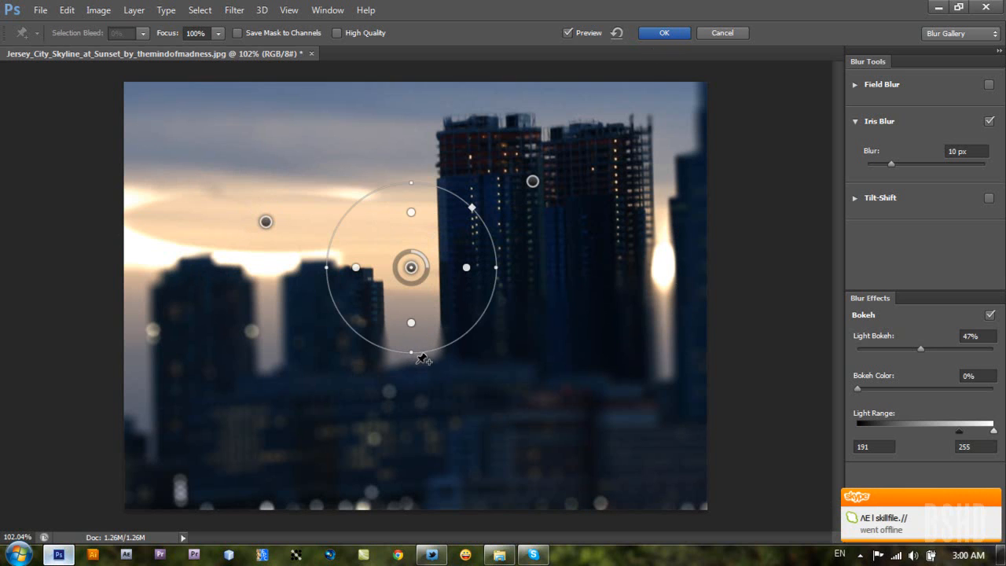
{"action": "left_click_drag", "start_coordinate": [411, 350], "coordinate": [410, 314]}
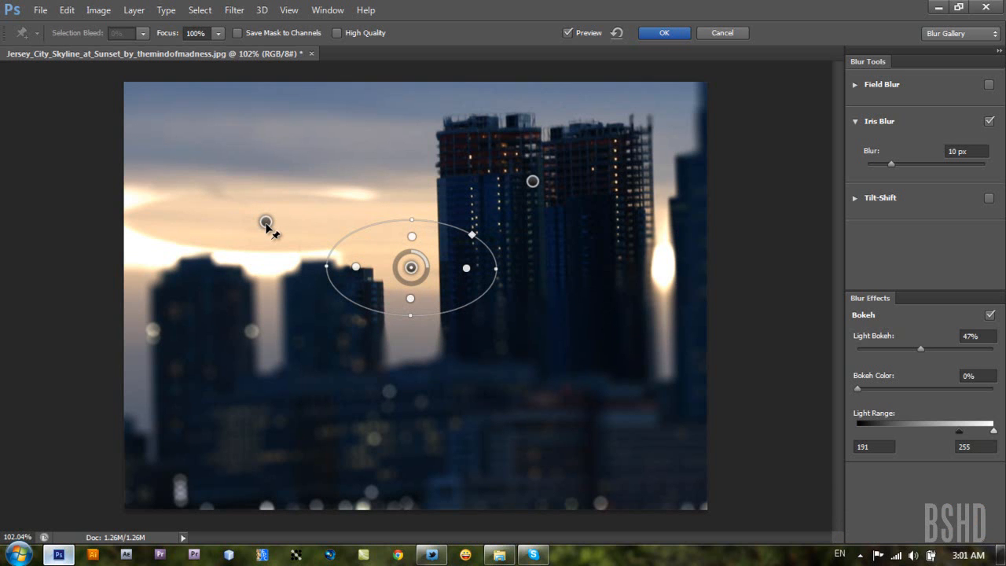
{"action": "left_click", "coordinate": [266, 223]}
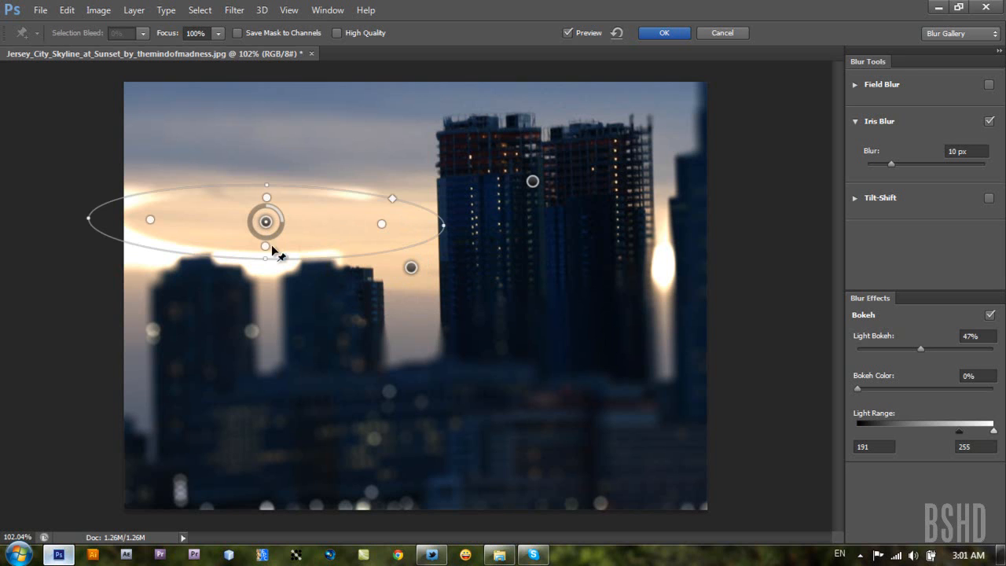
{"action": "left_click_drag", "start_coordinate": [266, 260], "coordinate": [267, 288]}
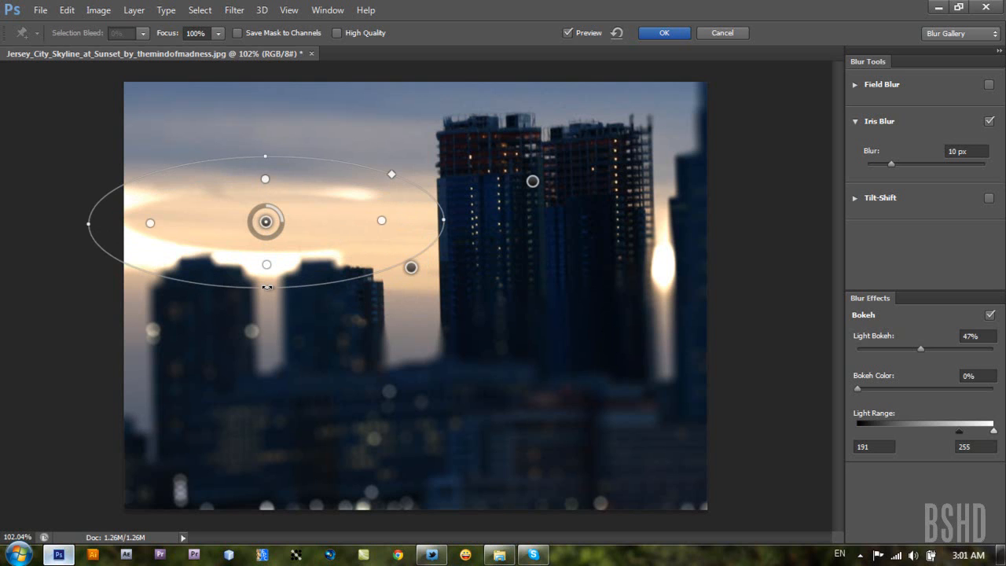